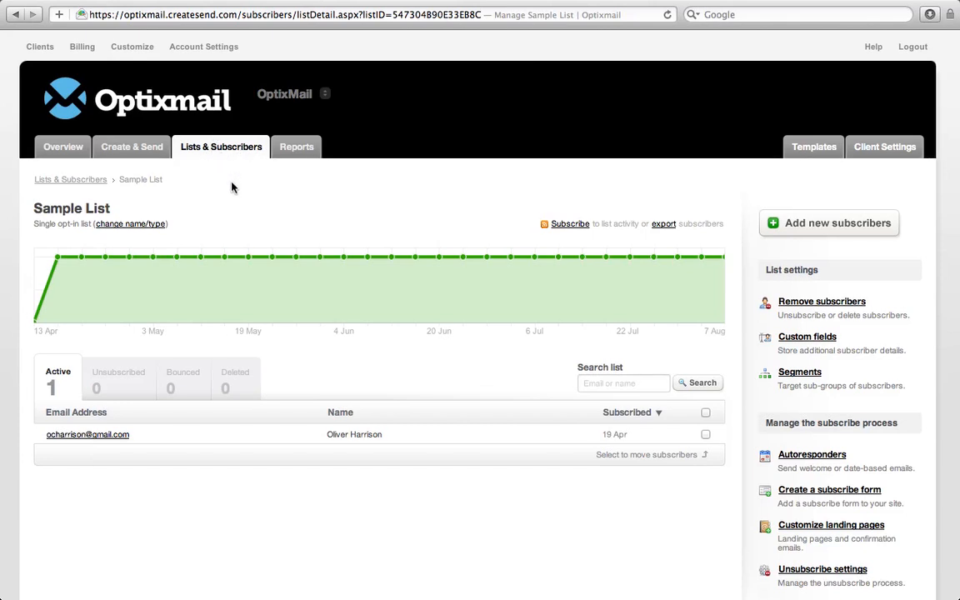
Add a custom field named Birthday with the Date data type to the Sample List.
{"action": "mouse_move", "coordinate": [241, 288]}
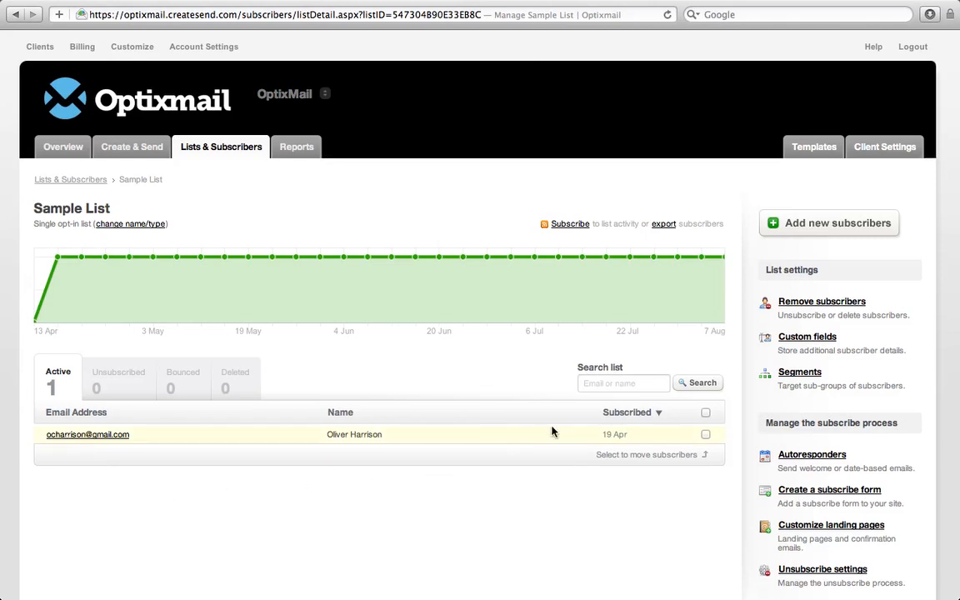
{"action": "left_click", "coordinate": [808, 338]}
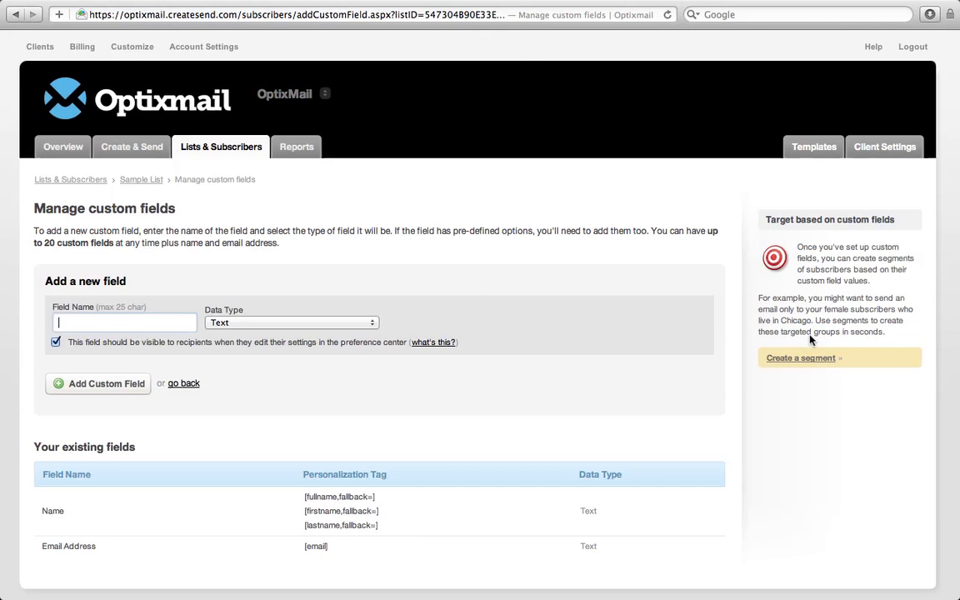
{"action": "type", "text": "Bir"}
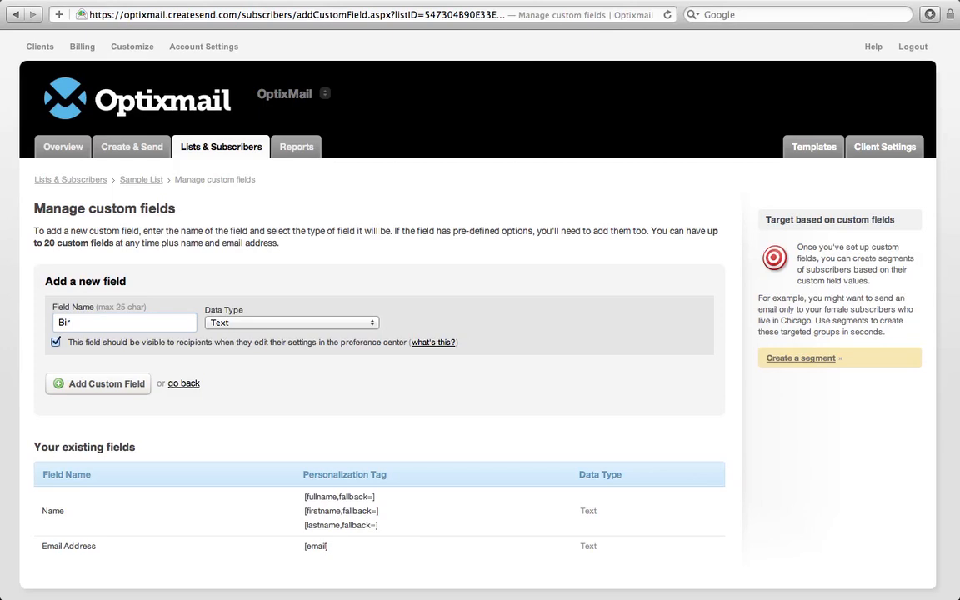
{"action": "type", "text": "thday"}
{"action": "left_click", "coordinate": [282, 325]}
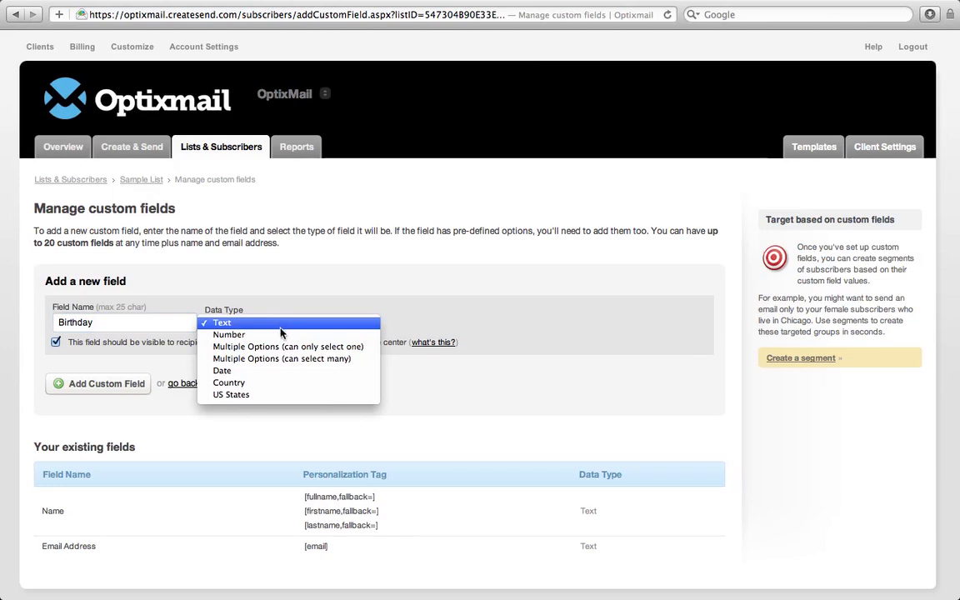
{"action": "left_click", "coordinate": [288, 371]}
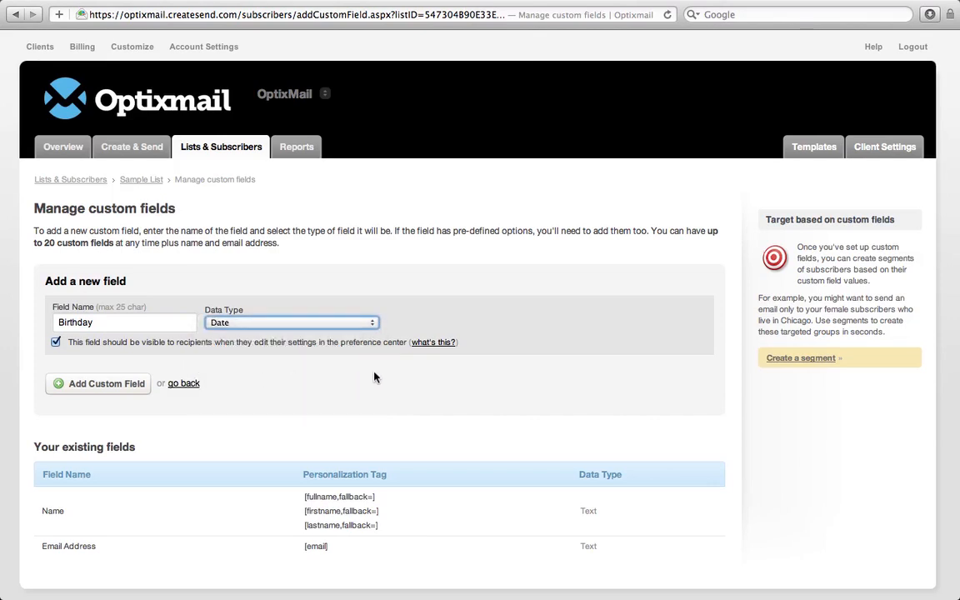
{"action": "left_click", "coordinate": [107, 383]}
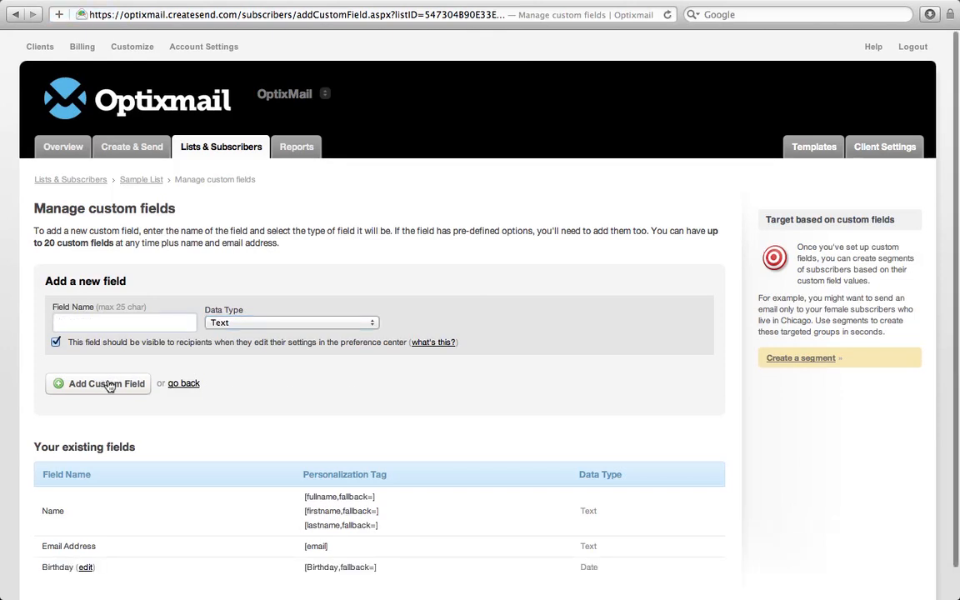
{"action": "scroll", "coordinate": [167, 383], "scroll_direction": "down", "scroll_amount": 1}
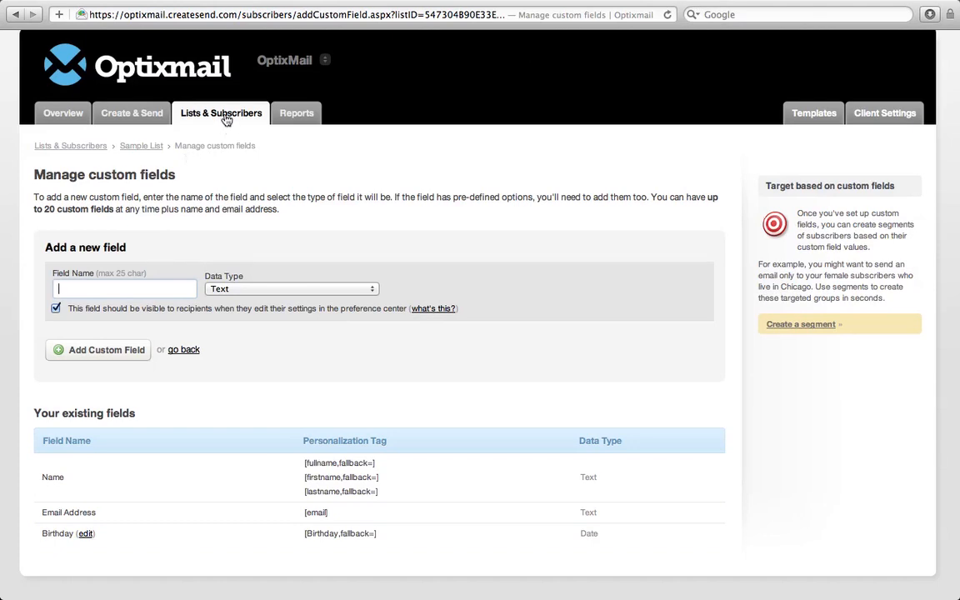
Create an autoresponder for the Sample List and name it "Birthday message".
{"action": "left_click", "coordinate": [154, 146]}
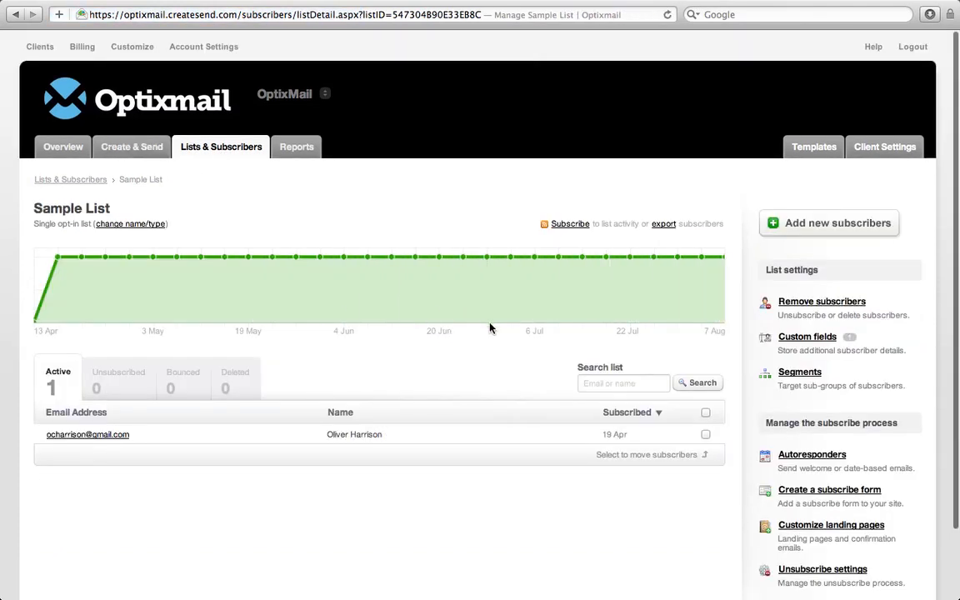
{"action": "scroll", "coordinate": [481, 331], "scroll_direction": "down", "scroll_amount": 2}
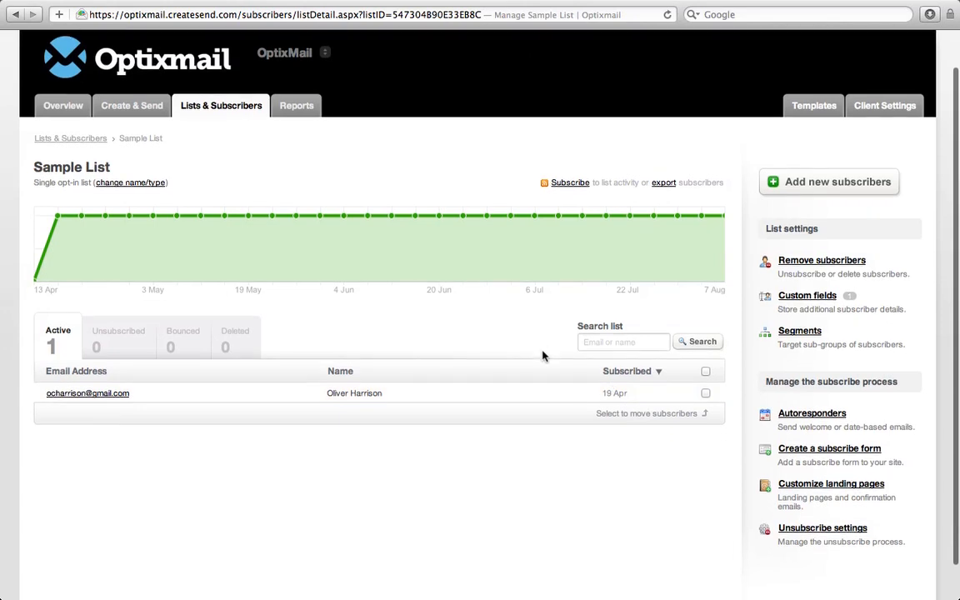
{"action": "left_click", "coordinate": [799, 413]}
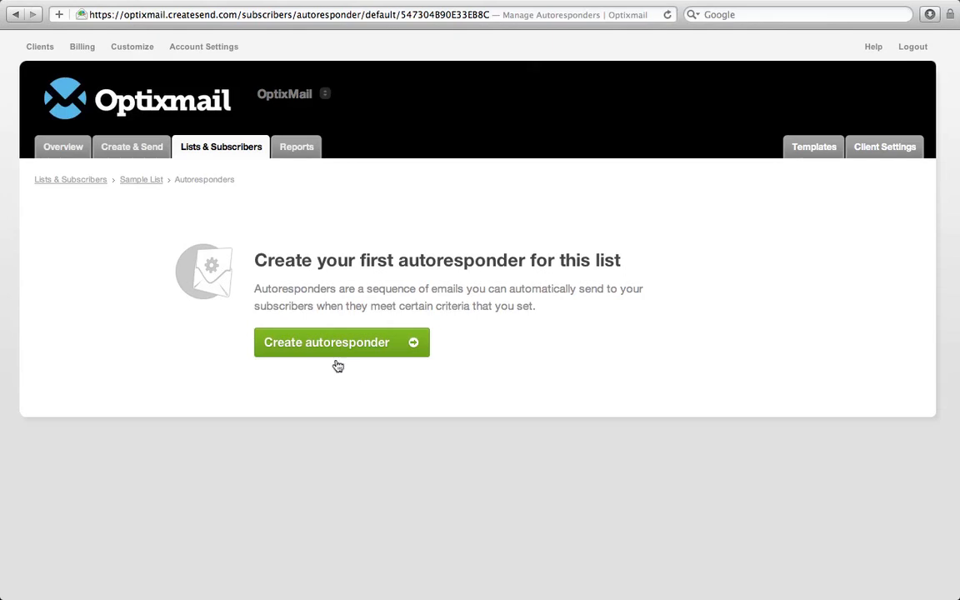
{"action": "left_click", "coordinate": [329, 349]}
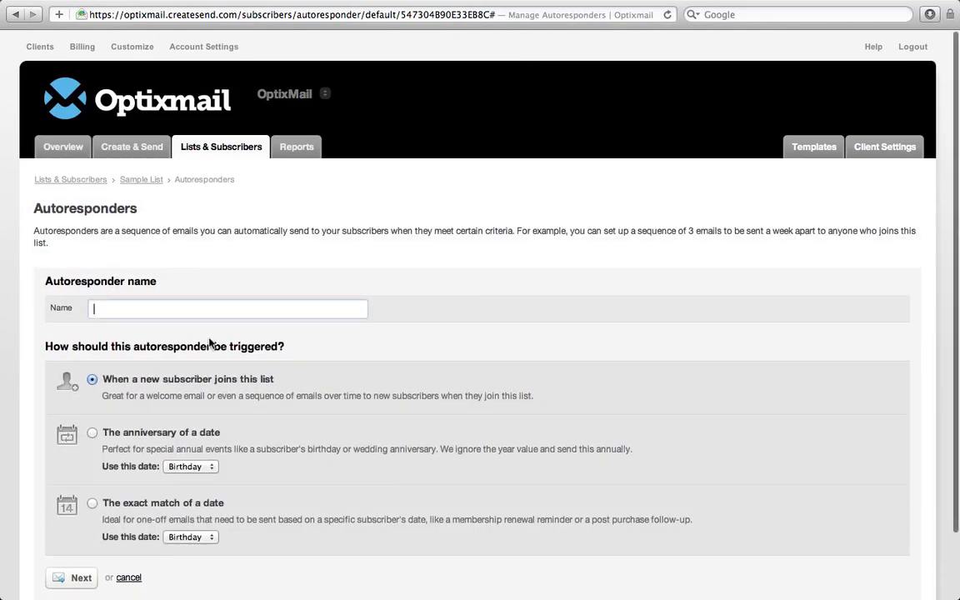
{"action": "type", "text": "Birthd"}
{"action": "type", "text": "a"}
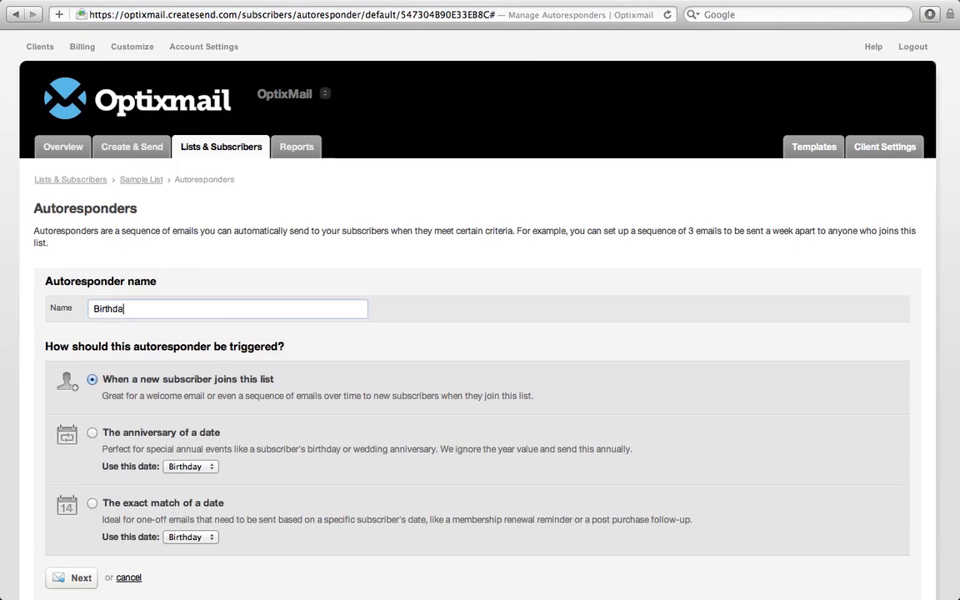
{"action": "type", "text": "y message"}
Trigger the autoresponder on the anniversary of the Birthday date and proceed to defining its first email.
{"action": "scroll", "coordinate": [264, 347], "scroll_direction": "down", "scroll_amount": 1}
{"action": "scroll", "coordinate": [264, 347], "scroll_direction": "down", "scroll_amount": 2}
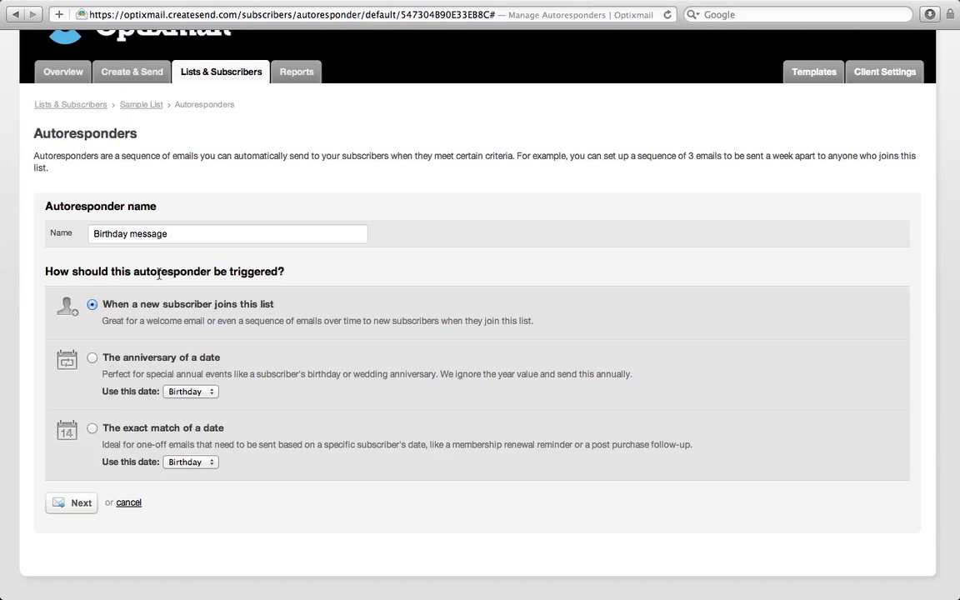
{"action": "left_click", "coordinate": [93, 358]}
{"action": "left_click", "coordinate": [201, 391]}
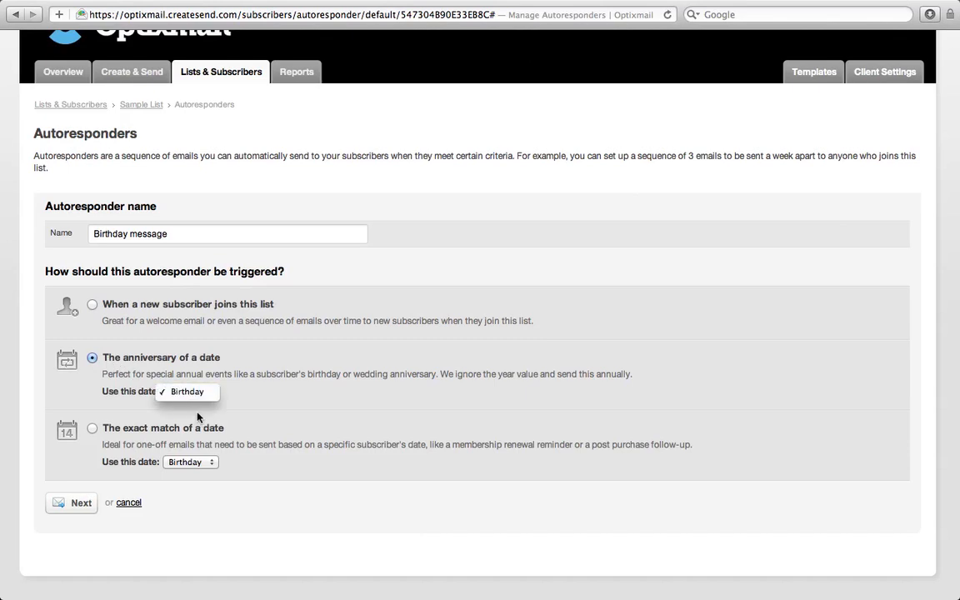
{"action": "left_click", "coordinate": [197, 395]}
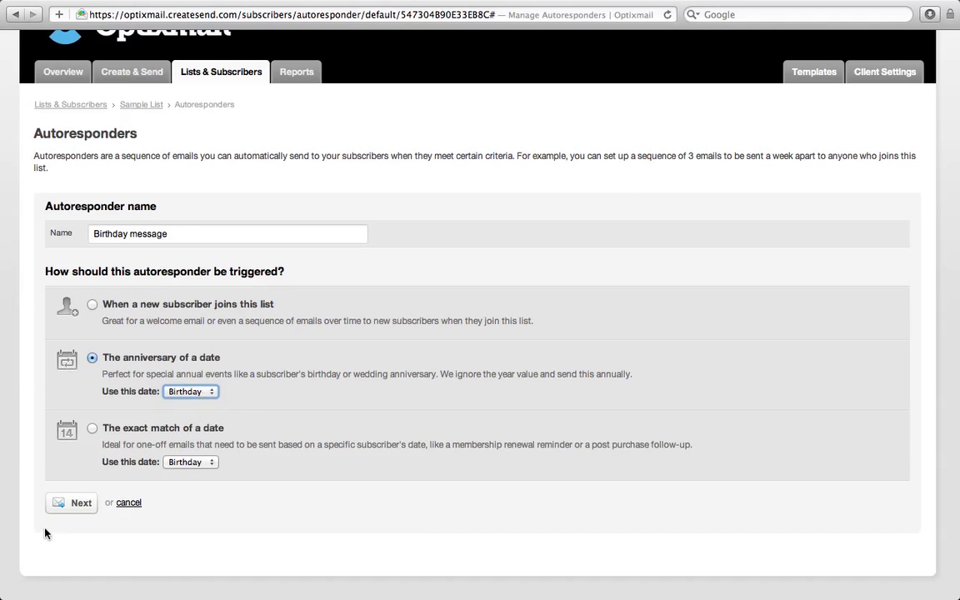
{"action": "left_click", "coordinate": [71, 503]}
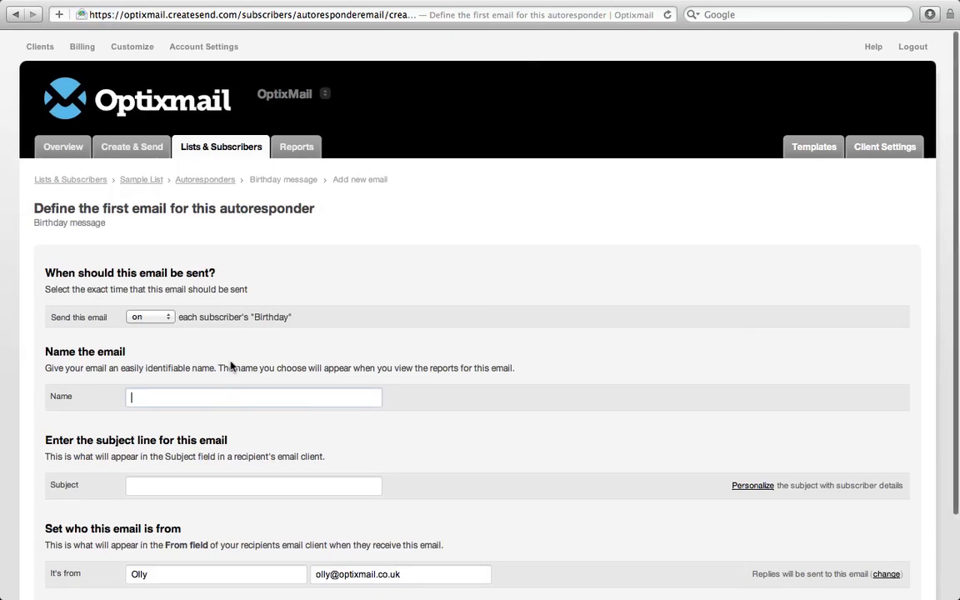
Try a send time of 5 days before each subscriber's Birthday and return the timing to on the day.
{"action": "scroll", "coordinate": [232, 364], "scroll_direction": "down", "scroll_amount": 2}
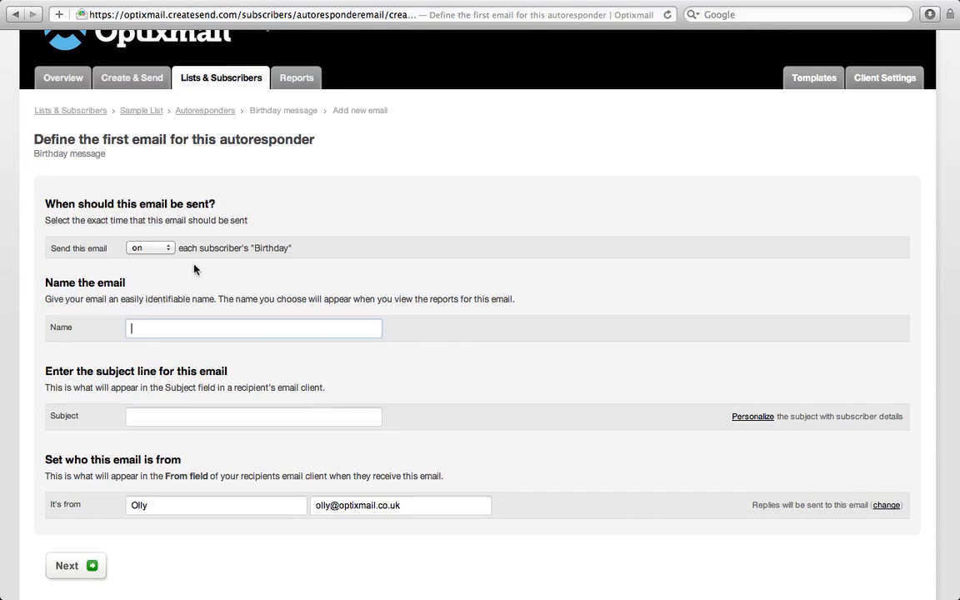
{"action": "left_click", "coordinate": [171, 250]}
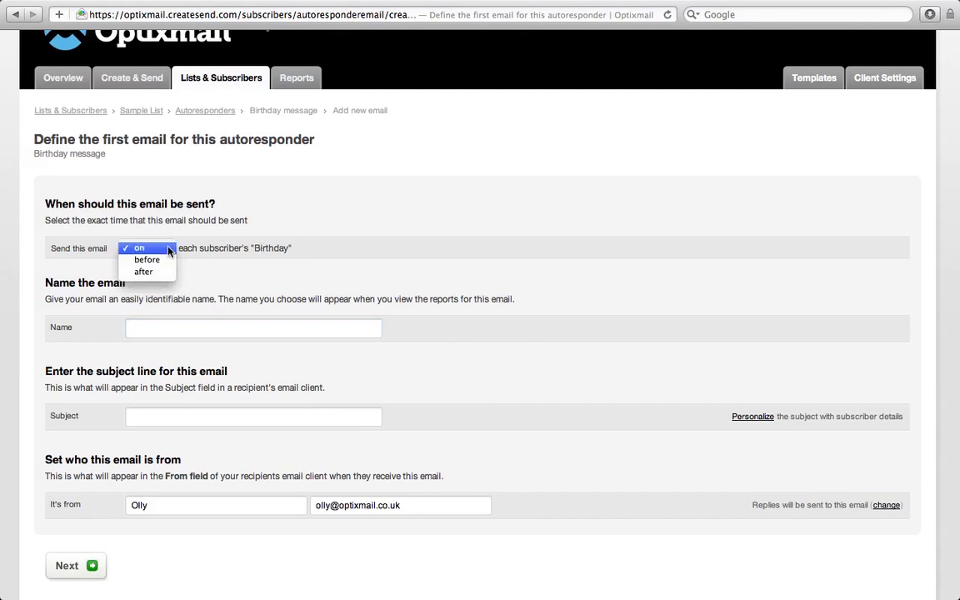
{"action": "left_click", "coordinate": [208, 272]}
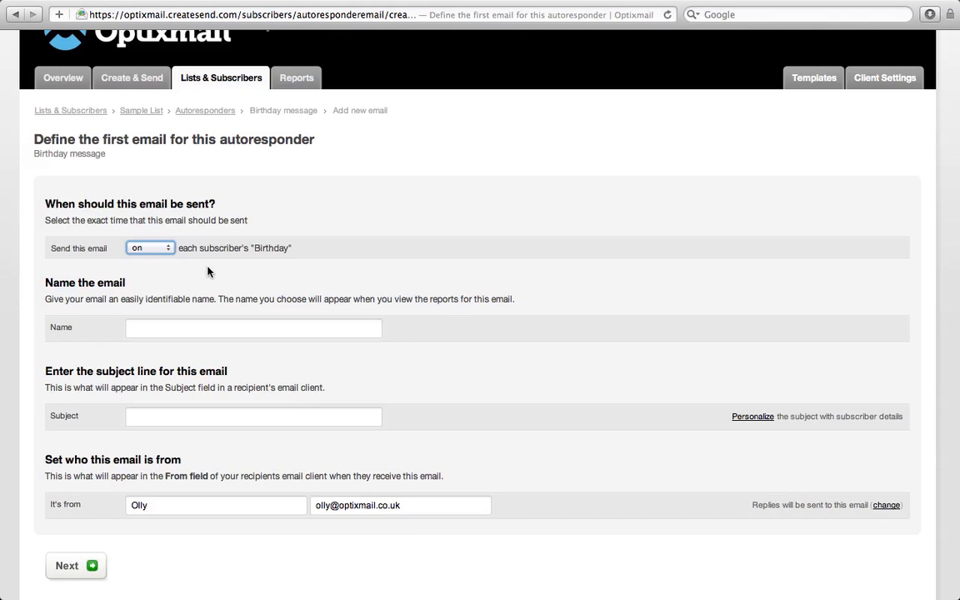
{"action": "left_click", "coordinate": [165, 249]}
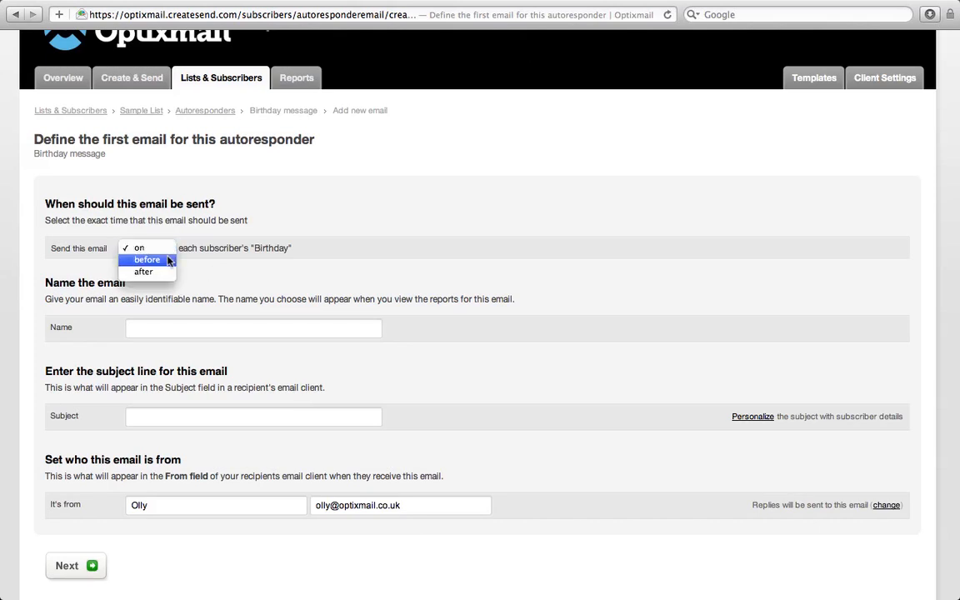
{"action": "left_click", "coordinate": [167, 260]}
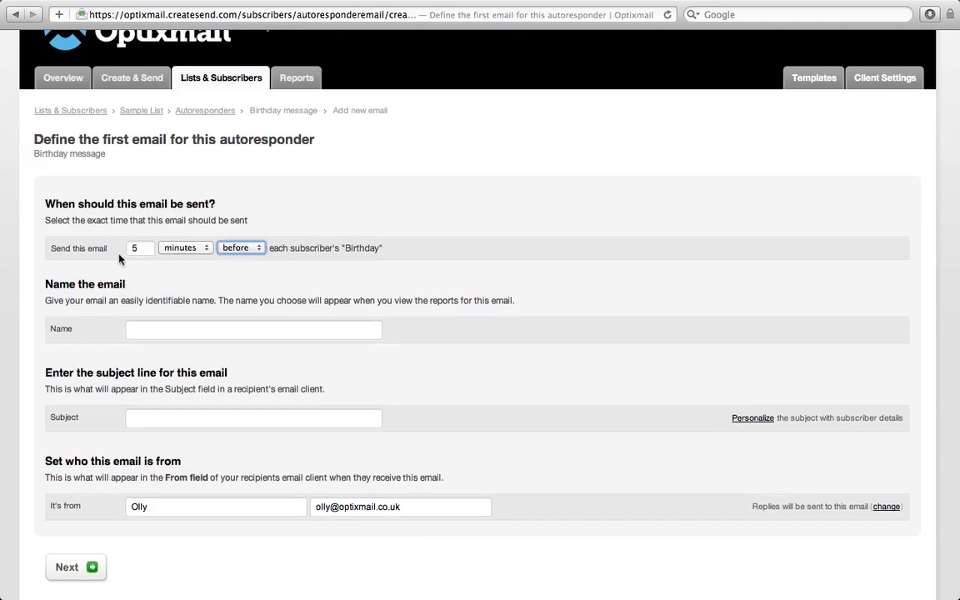
{"action": "left_click", "coordinate": [179, 247]}
{"action": "left_click", "coordinate": [198, 272]}
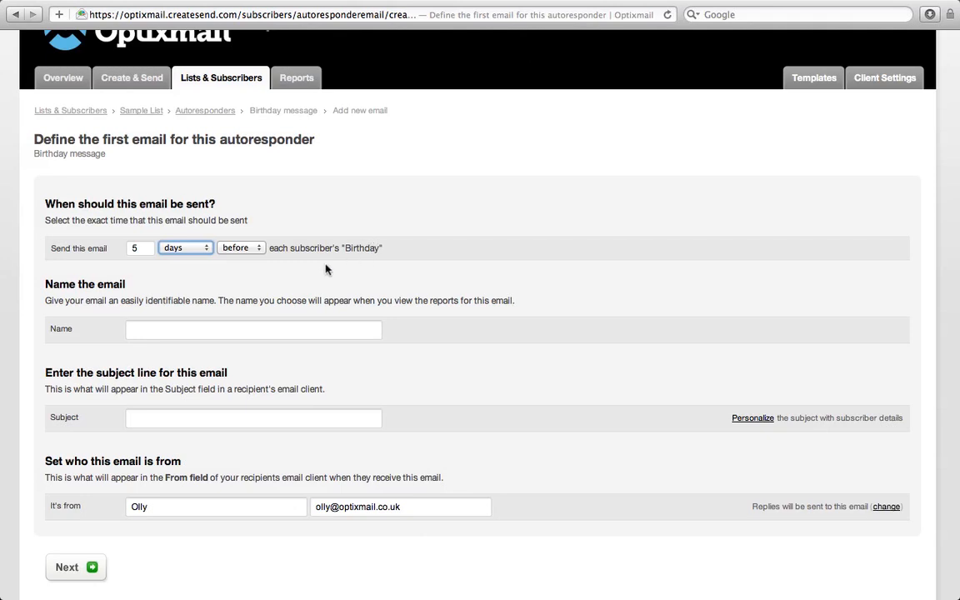
{"action": "left_click", "coordinate": [210, 248]}
{"action": "left_click", "coordinate": [232, 275]}
{"action": "left_click", "coordinate": [239, 247]}
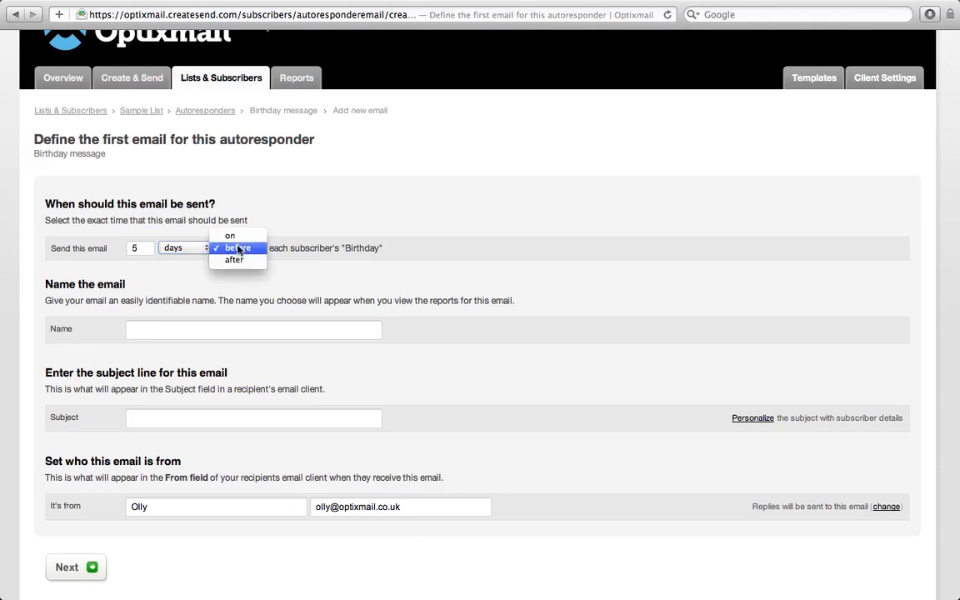
{"action": "left_click", "coordinate": [236, 236]}
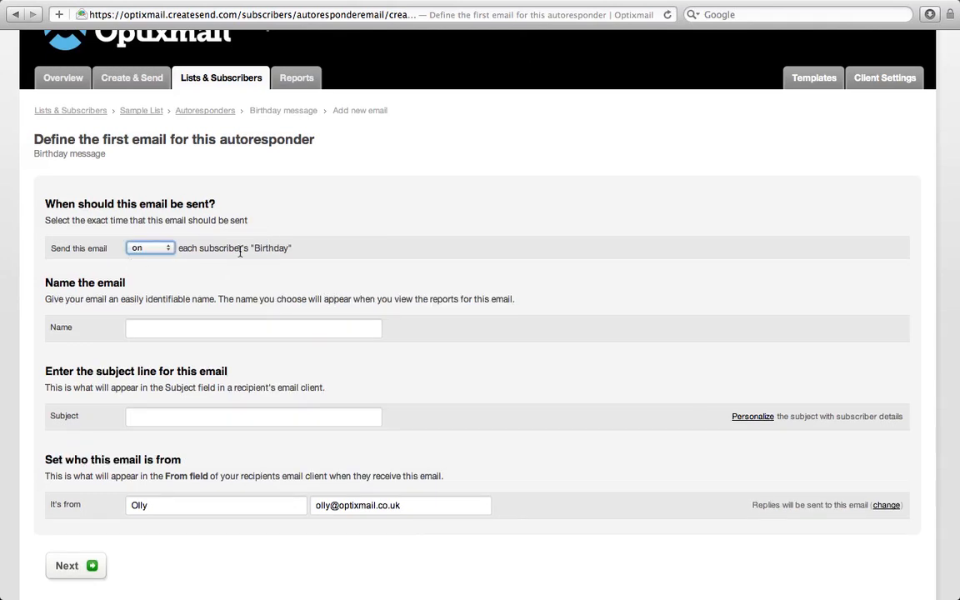
Name the email "Happy Birthday!", set its subject to "Free Birthday drink!" and proceed to the format selection.
{"action": "left_click", "coordinate": [185, 325]}
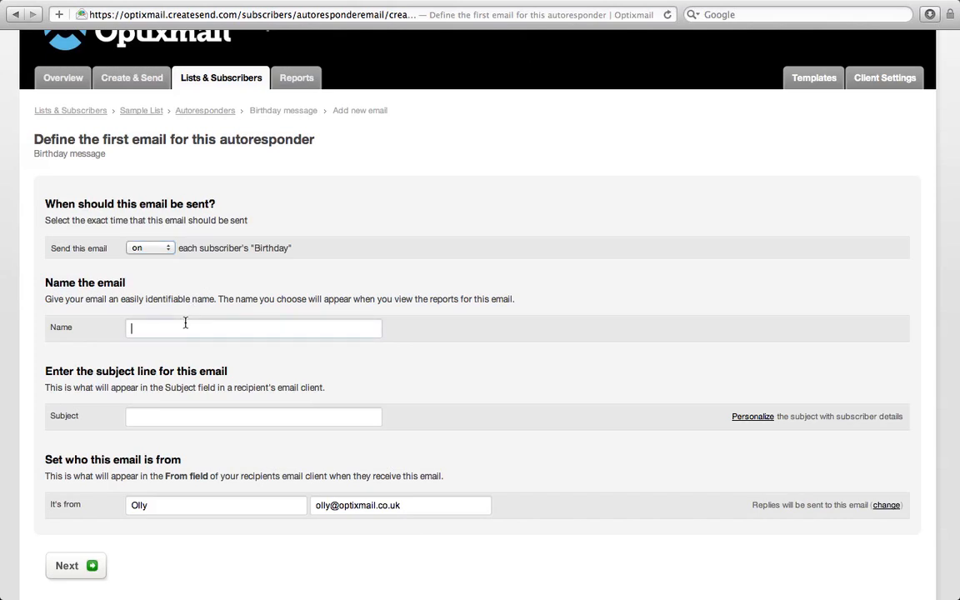
{"action": "type", "text": "Happy Birthday!"}
{"action": "left_click", "coordinate": [170, 410]}
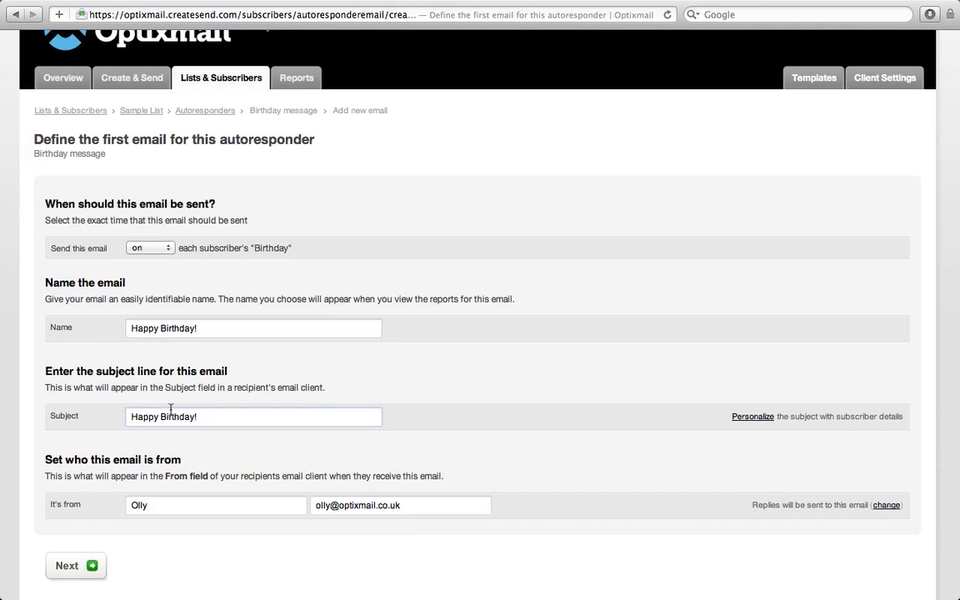
{"action": "triple_click", "coordinate": [170, 410]}
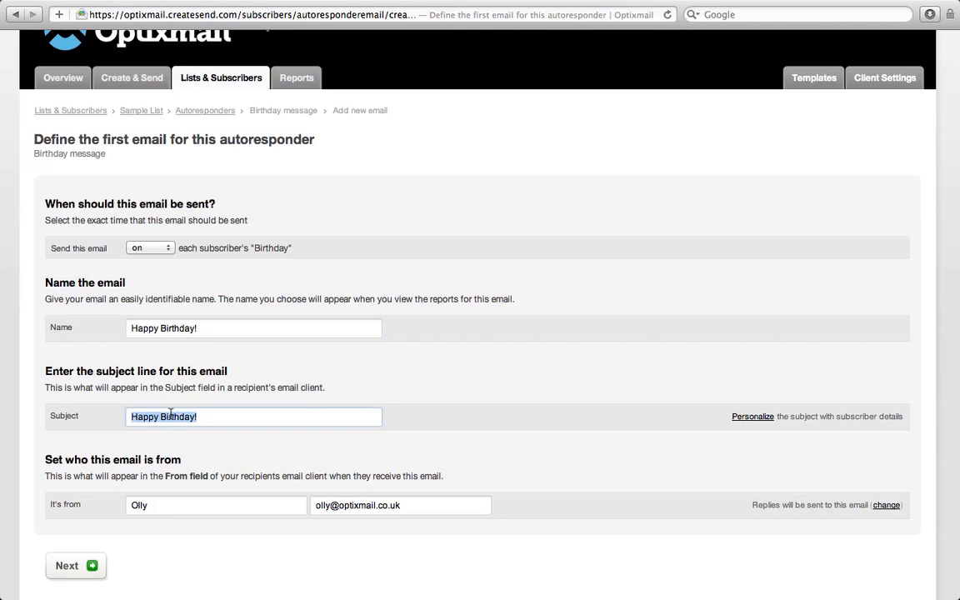
{"action": "type", "text": "Free"}
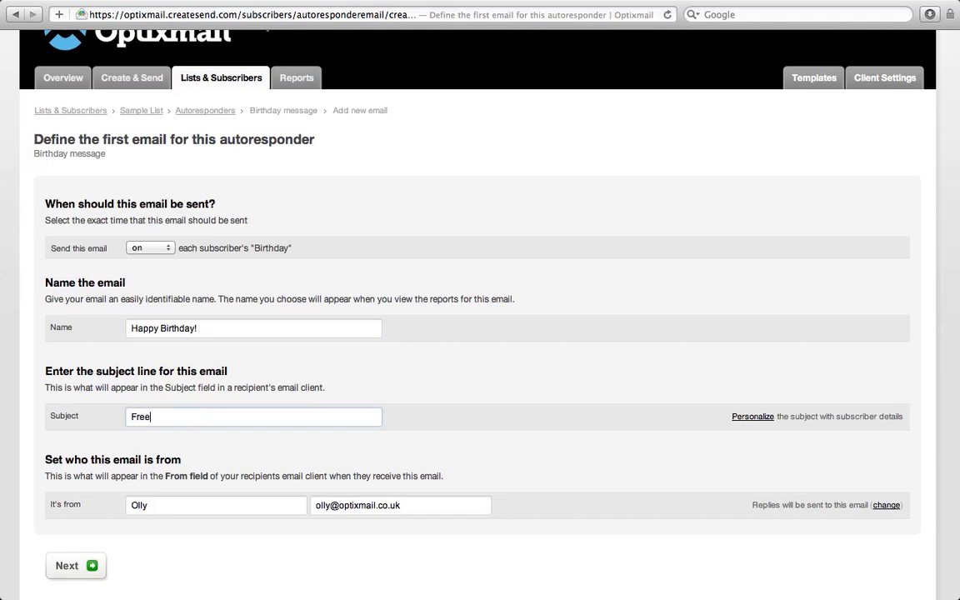
{"action": "type", "text": " Birthday drink!"}
{"action": "left_click", "coordinate": [92, 566]}
Choose the Optixmail General 1 template as the email format and proceed to the content editor.
{"action": "scroll", "coordinate": [166, 429], "scroll_direction": "down", "scroll_amount": 3}
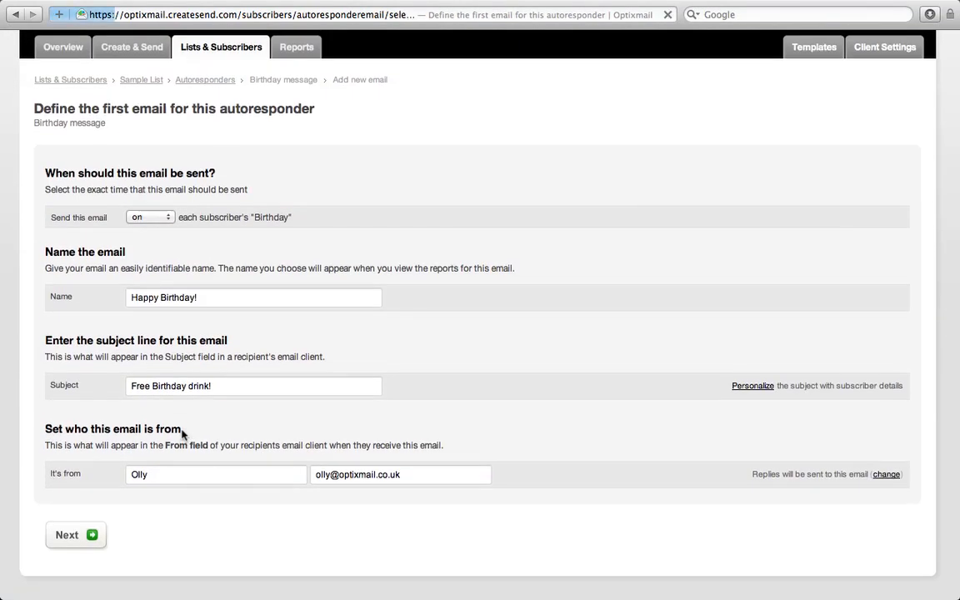
{"action": "scroll", "coordinate": [183, 433], "scroll_direction": "up", "scroll_amount": 3}
{"action": "scroll", "coordinate": [189, 448], "scroll_direction": "down", "scroll_amount": 2}
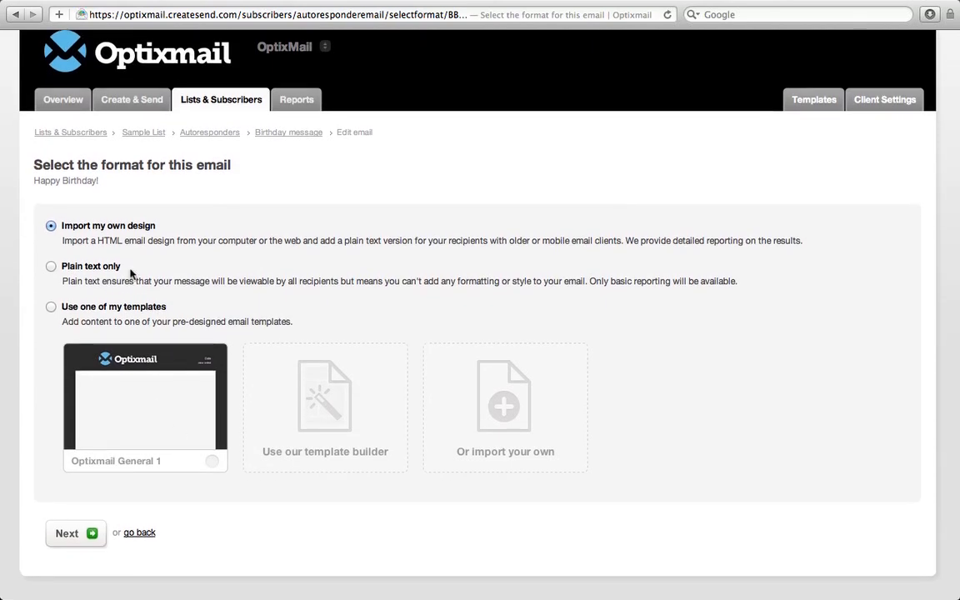
{"action": "left_click", "coordinate": [51, 307]}
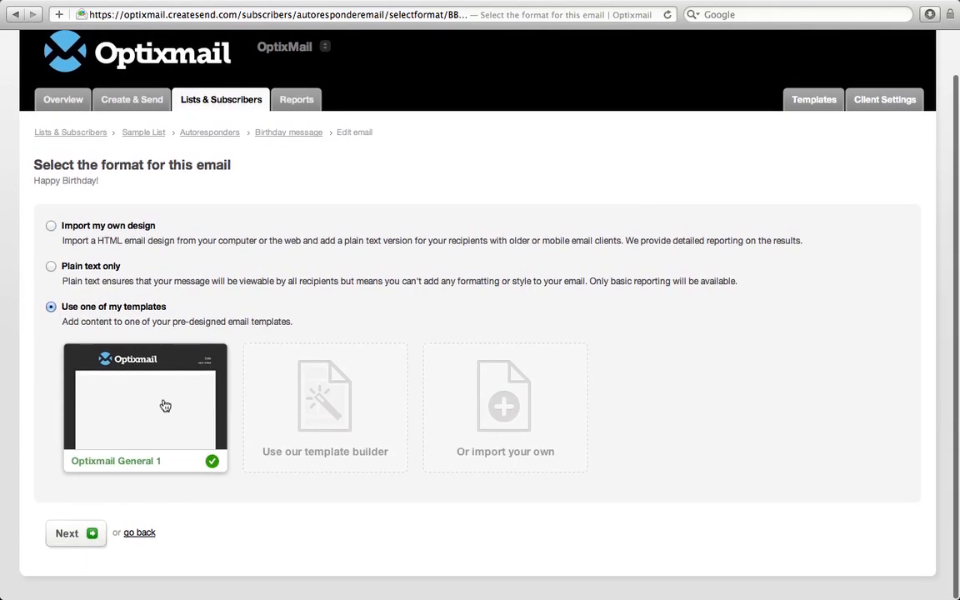
{"action": "left_click", "coordinate": [91, 535]}
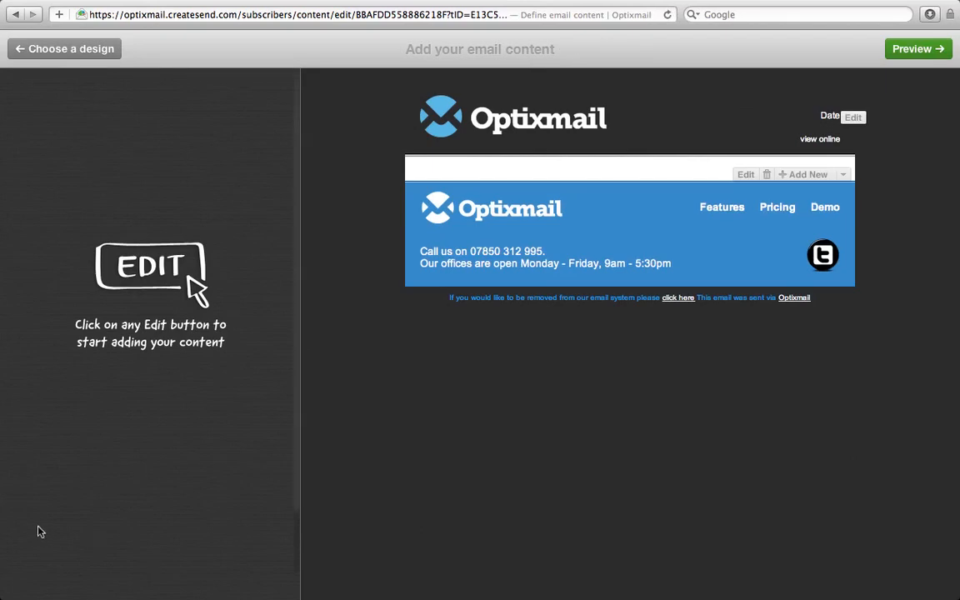
Add a full width hero image block to the email body and load Happy Birthday.jpg from the Desktop into it.
{"action": "left_click", "coordinate": [786, 178]}
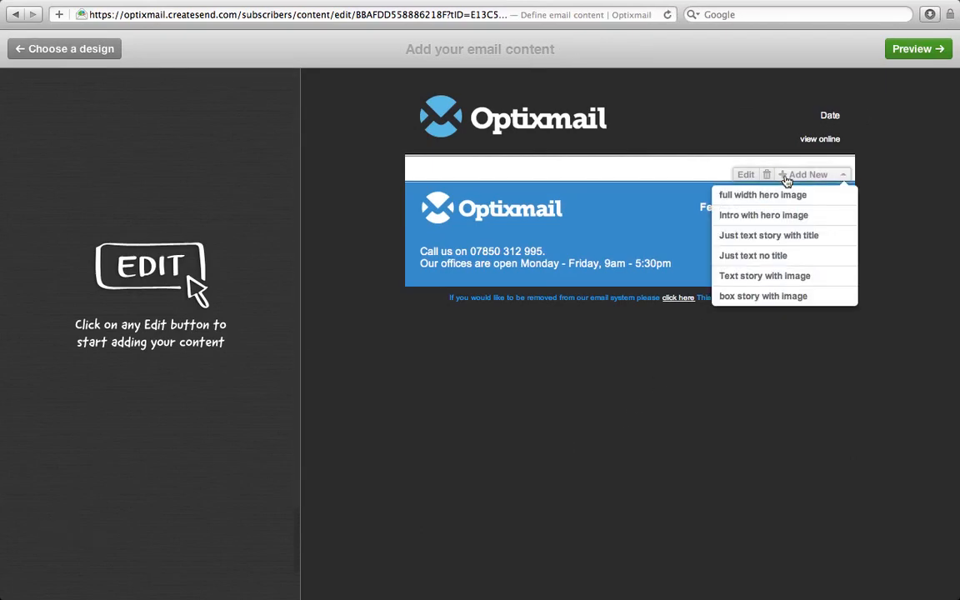
{"action": "left_click", "coordinate": [765, 194]}
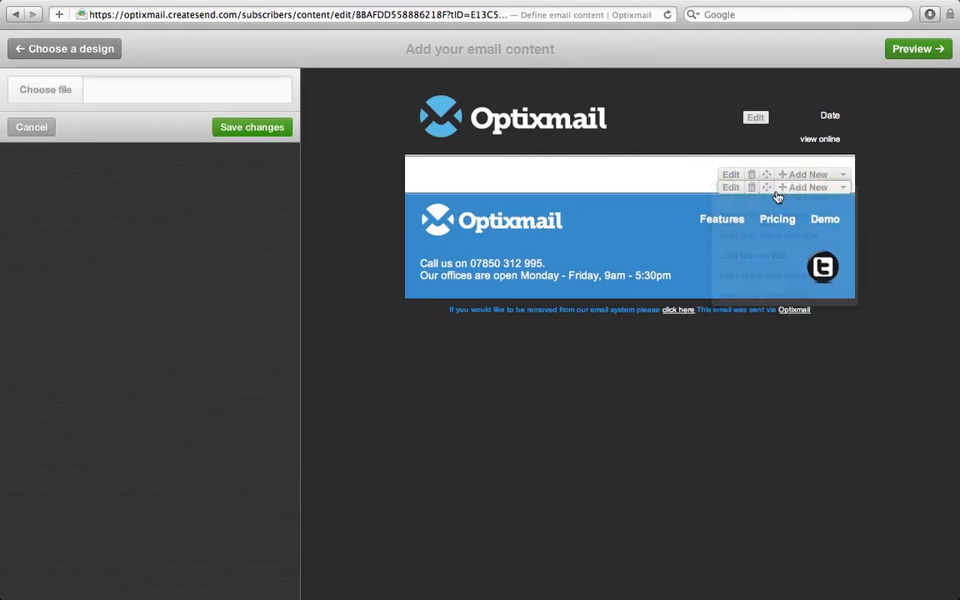
{"action": "left_click", "coordinate": [32, 92]}
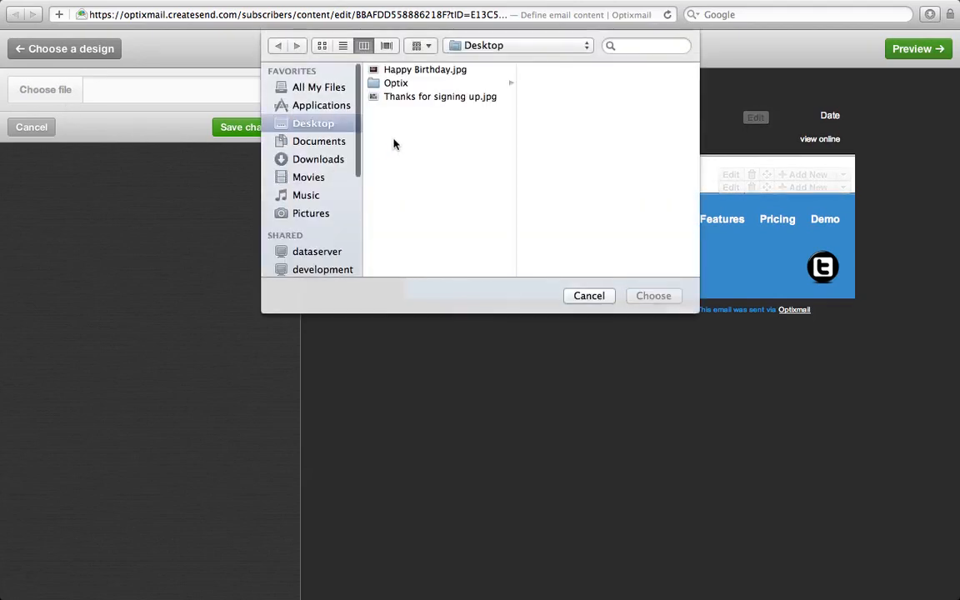
{"action": "left_click", "coordinate": [423, 71]}
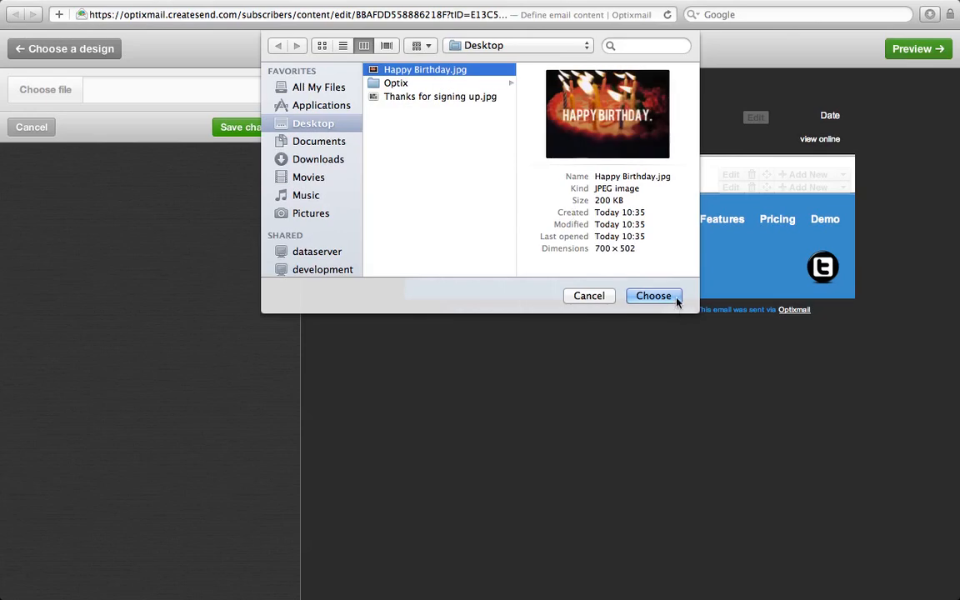
{"action": "left_click", "coordinate": [675, 297]}
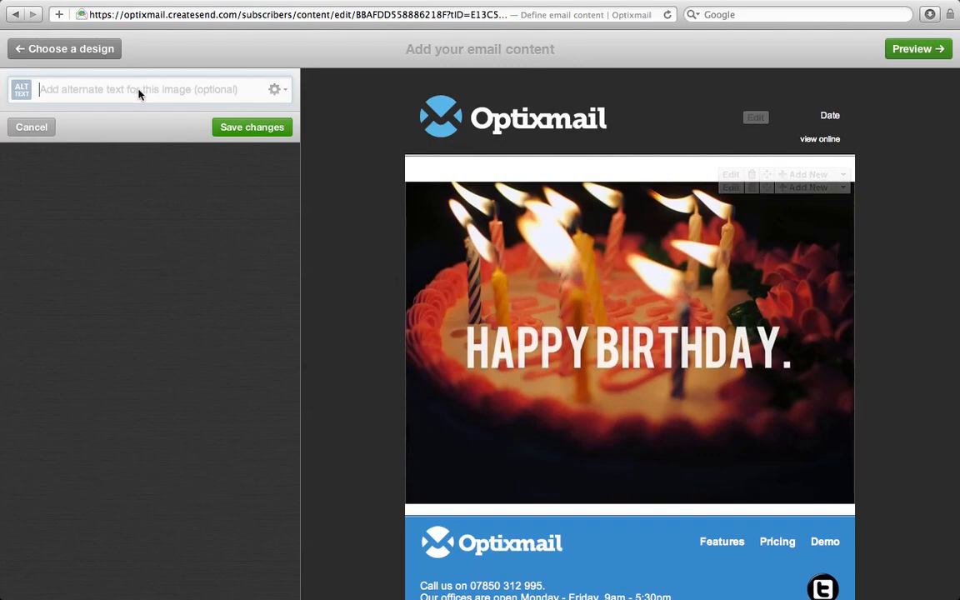
Give the hero image the alternate text "Happy Birthday!" and save the block's changes.
{"action": "type", "text": "Happy Birt"}
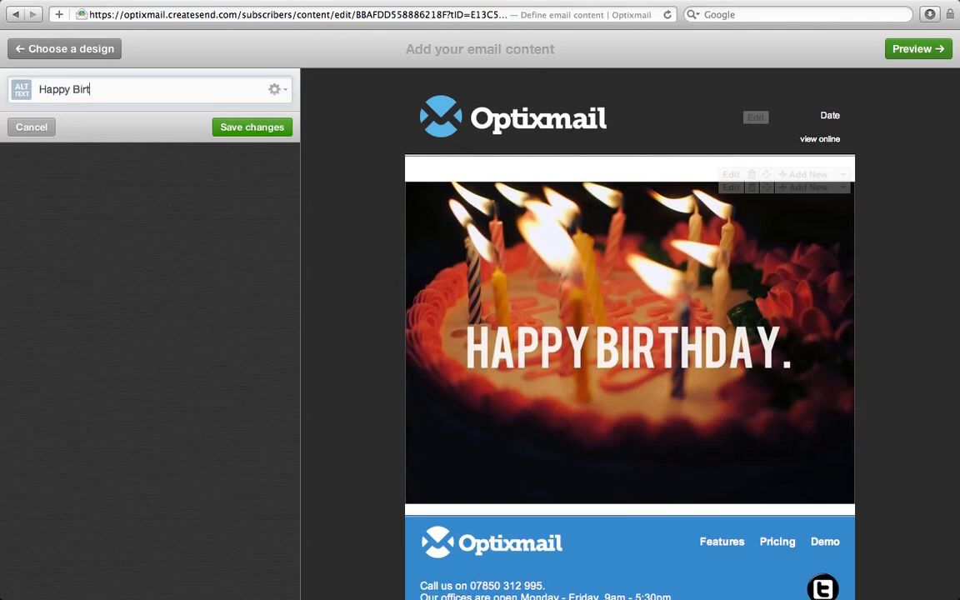
{"action": "type", "text": "hday!"}
{"action": "left_click", "coordinate": [251, 127]}
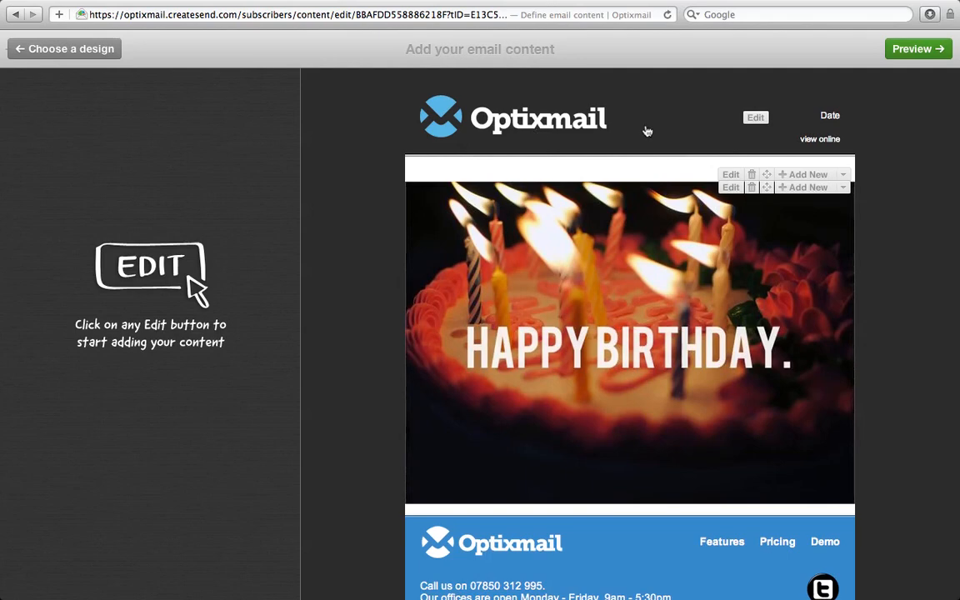
Preview the finished email, return to the autoresponder snapshot and start the Birthday message autoresponder.
{"action": "left_click", "coordinate": [917, 48]}
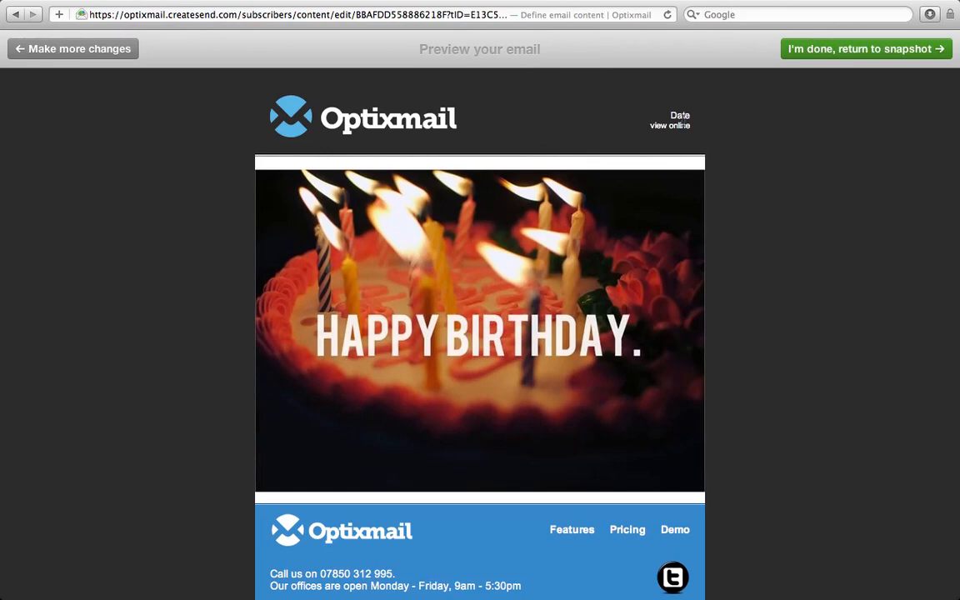
{"action": "left_click", "coordinate": [812, 56]}
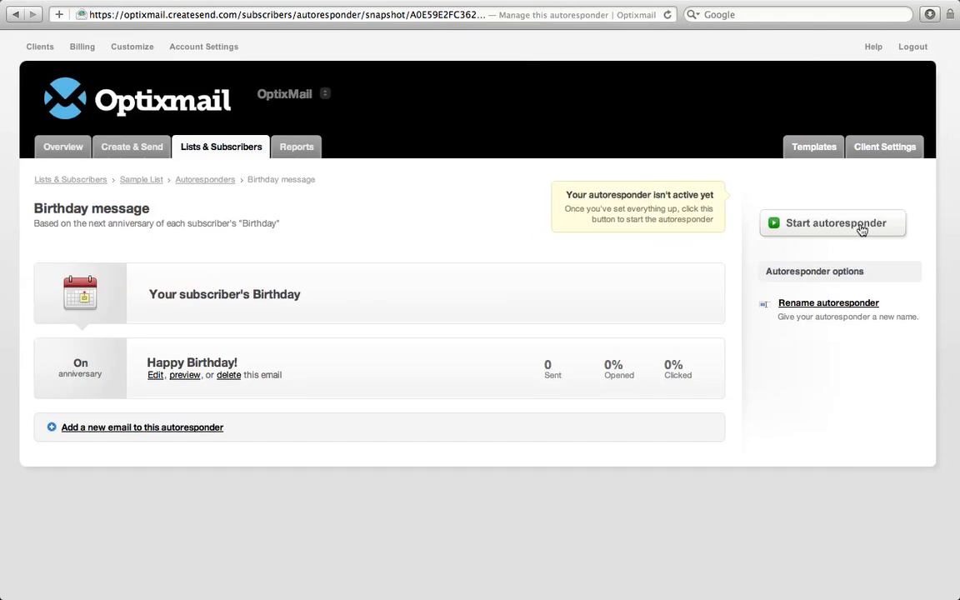
{"action": "left_click", "coordinate": [801, 225]}
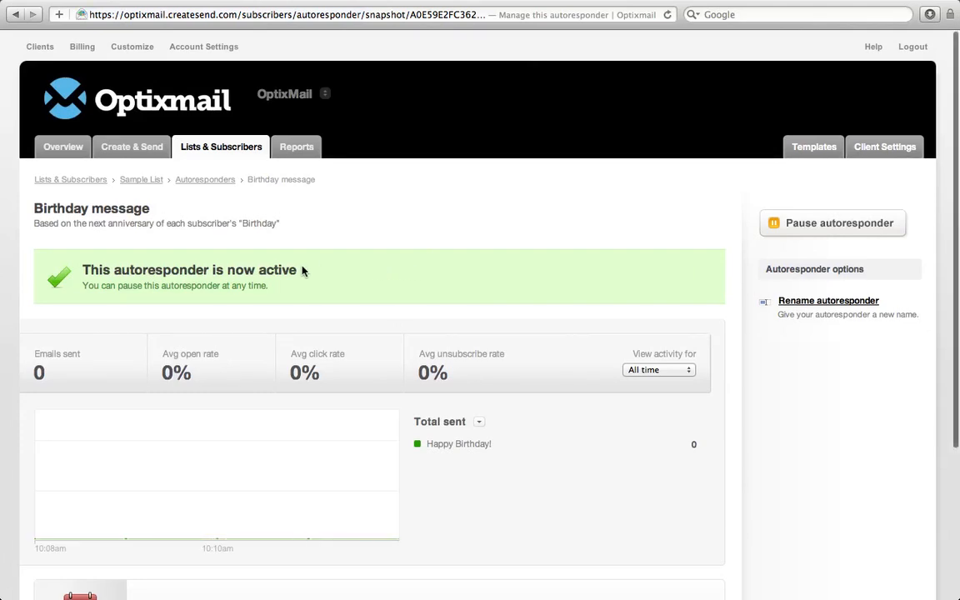
Review the Birthday message autoresponder's sent, open, click and unsubscribe statistics and its email overview.
{"action": "scroll", "coordinate": [305, 271], "scroll_direction": "down", "scroll_amount": 1}
{"action": "scroll", "coordinate": [304, 271], "scroll_direction": "down", "scroll_amount": 1}
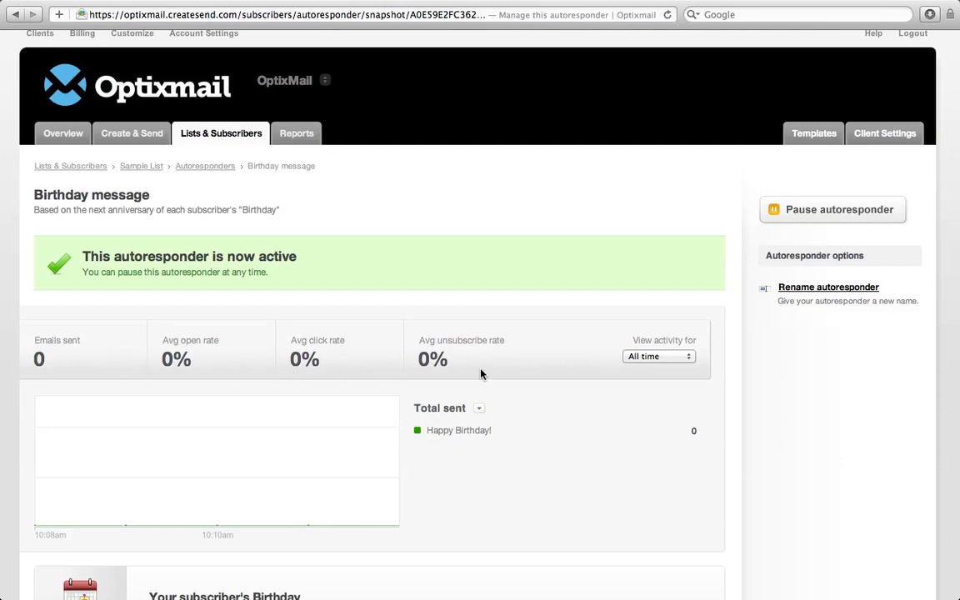
{"action": "scroll", "coordinate": [467, 378], "scroll_direction": "down", "scroll_amount": 1}
{"action": "scroll", "coordinate": [467, 377], "scroll_direction": "down", "scroll_amount": 3}
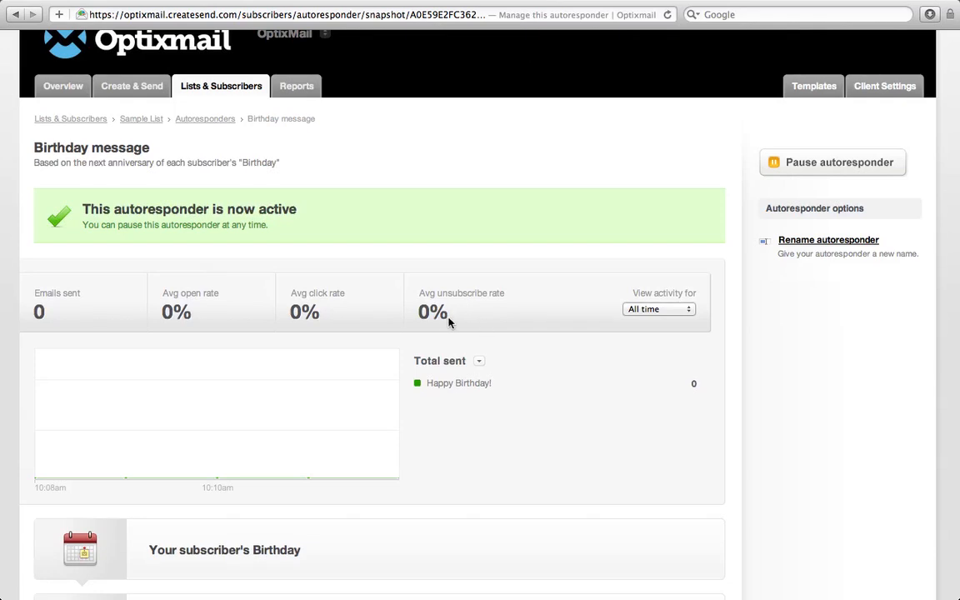
{"action": "scroll", "coordinate": [448, 322], "scroll_direction": "down", "scroll_amount": 2}
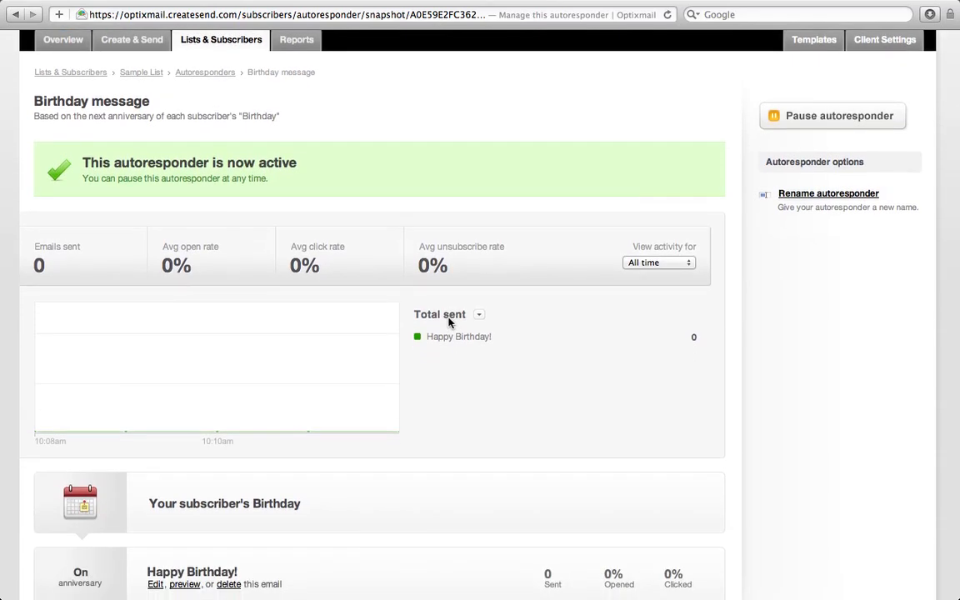